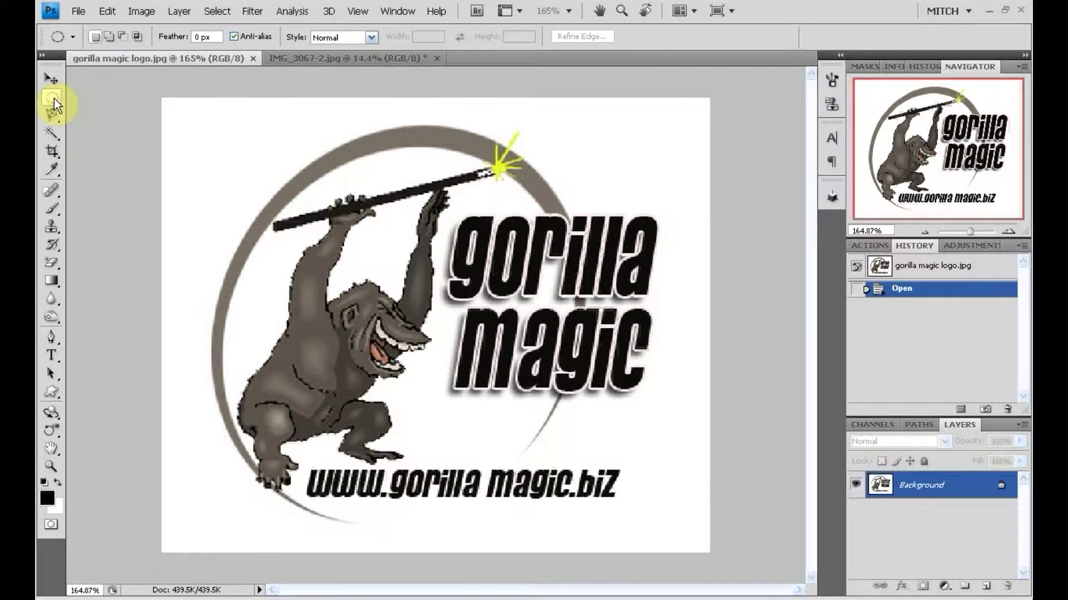
Swap the Elliptical Marquee for the Rectangular Marquee tool from the marquee flyout
click(55, 98)
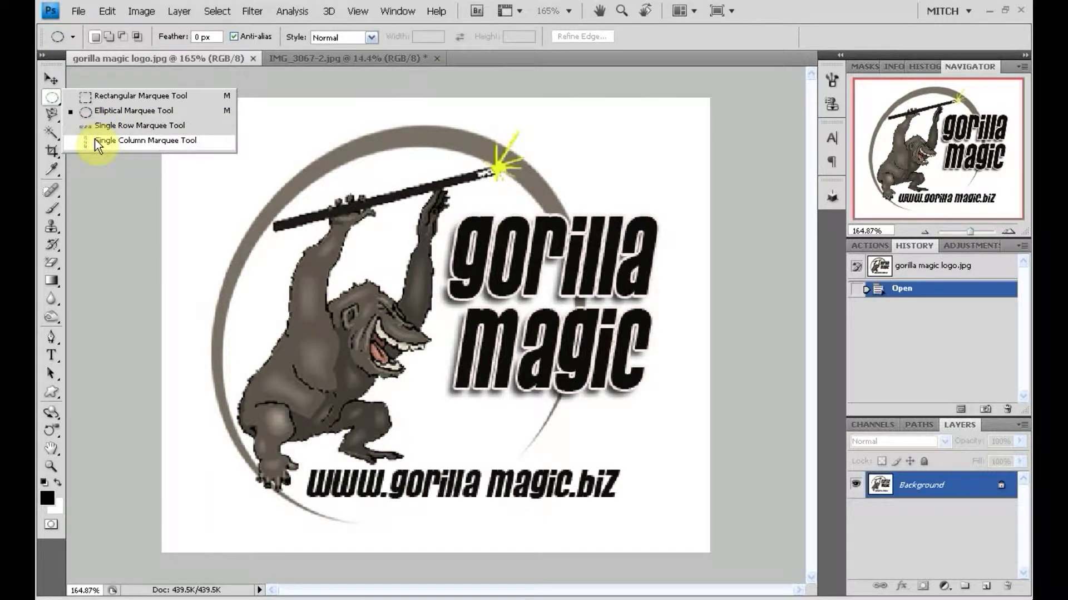
click(103, 175)
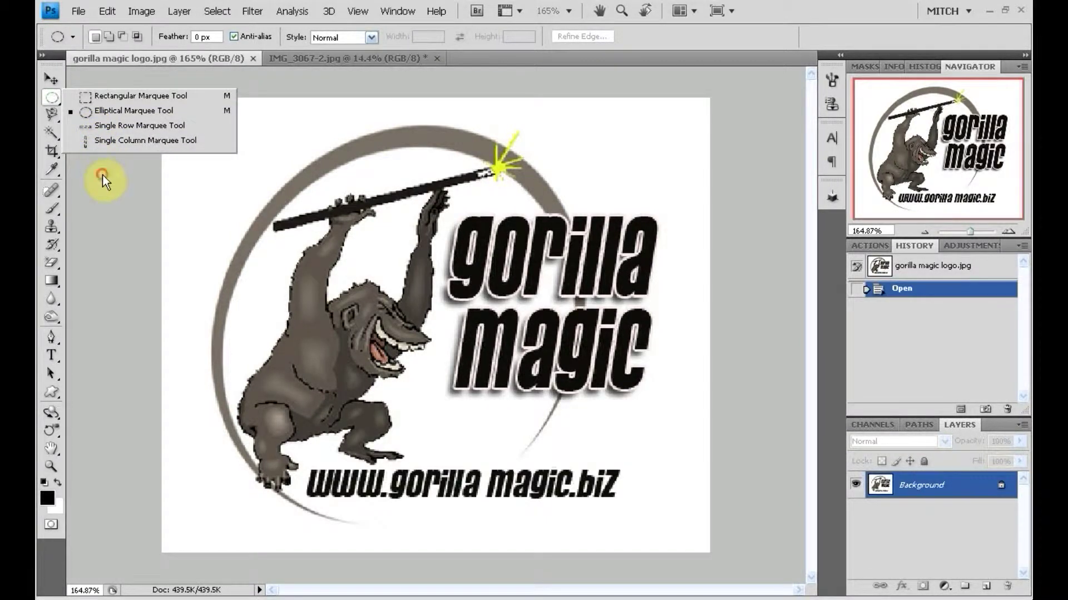
click(53, 98)
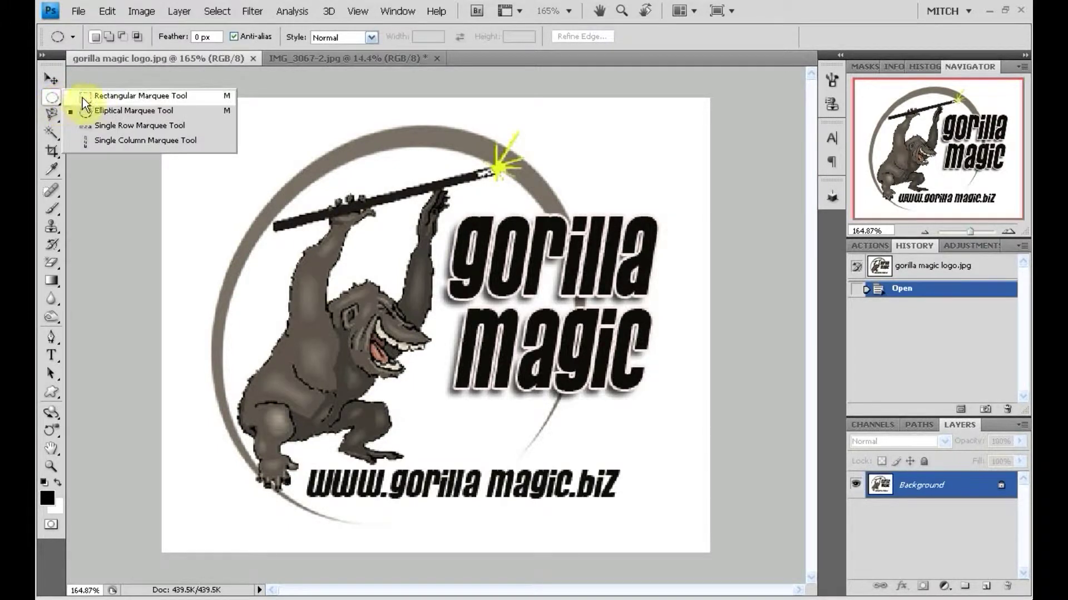
click(95, 99)
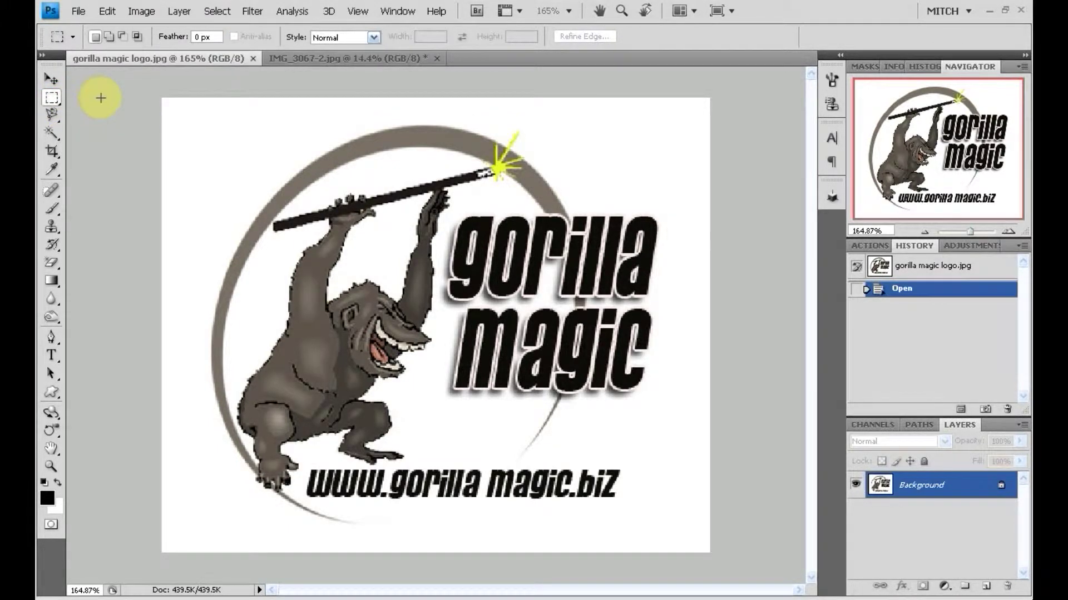
In IMG_3067-2.jpg, copy a tall rectangle around the woman onto a new Layer 1
click(312, 58)
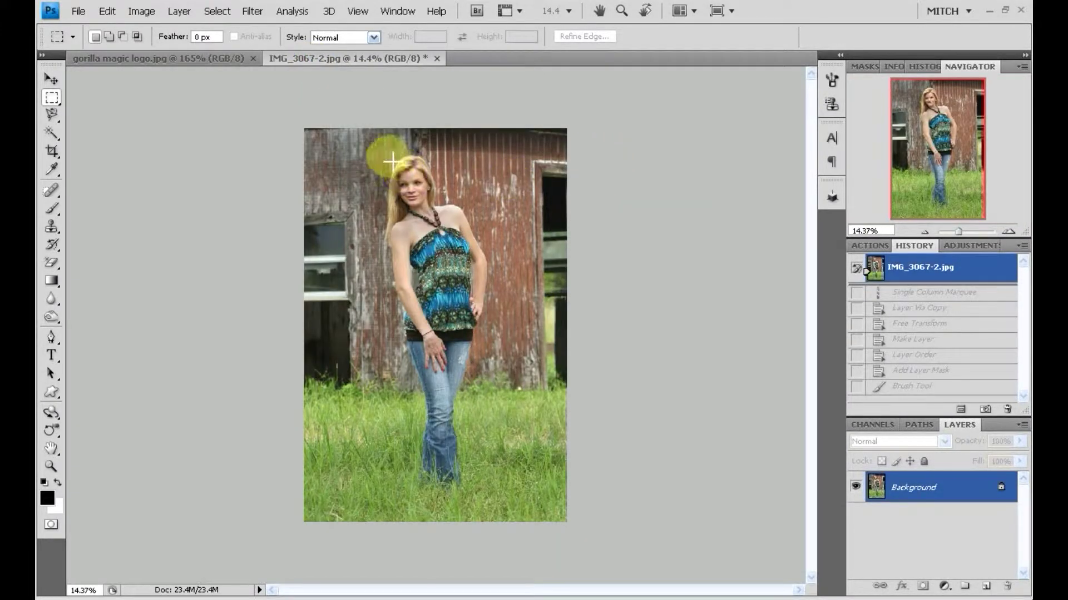
drag(367, 144, 505, 499)
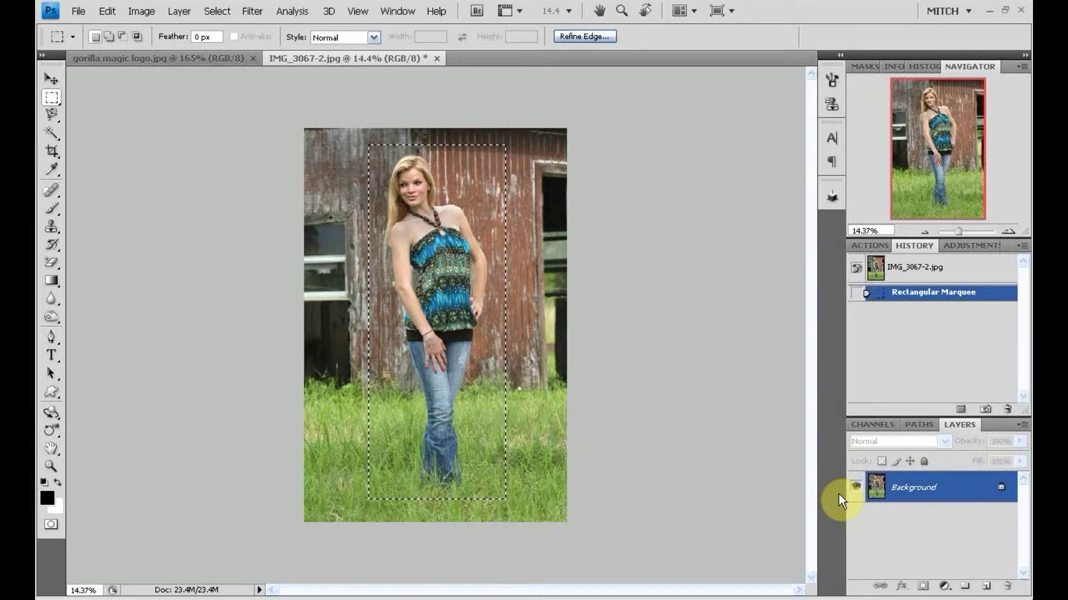
key(ctrl+j)
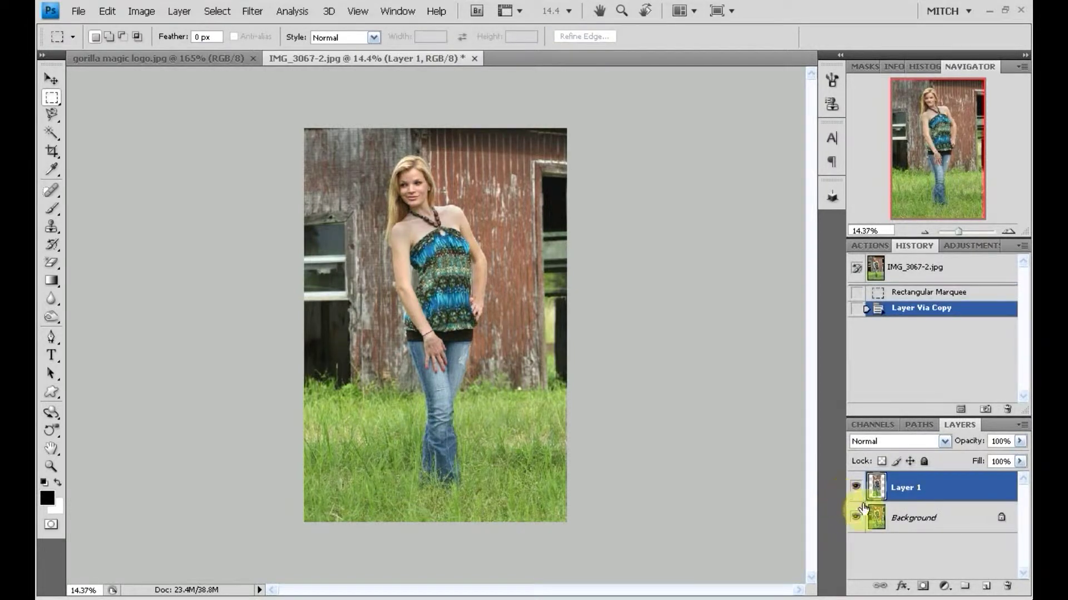
click(856, 517)
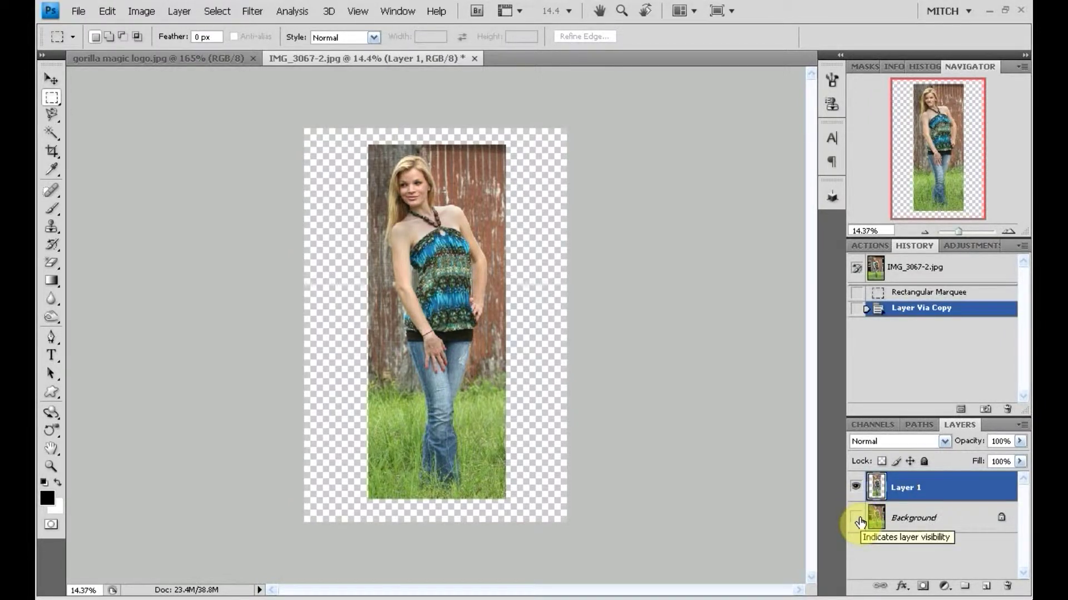
click(857, 519)
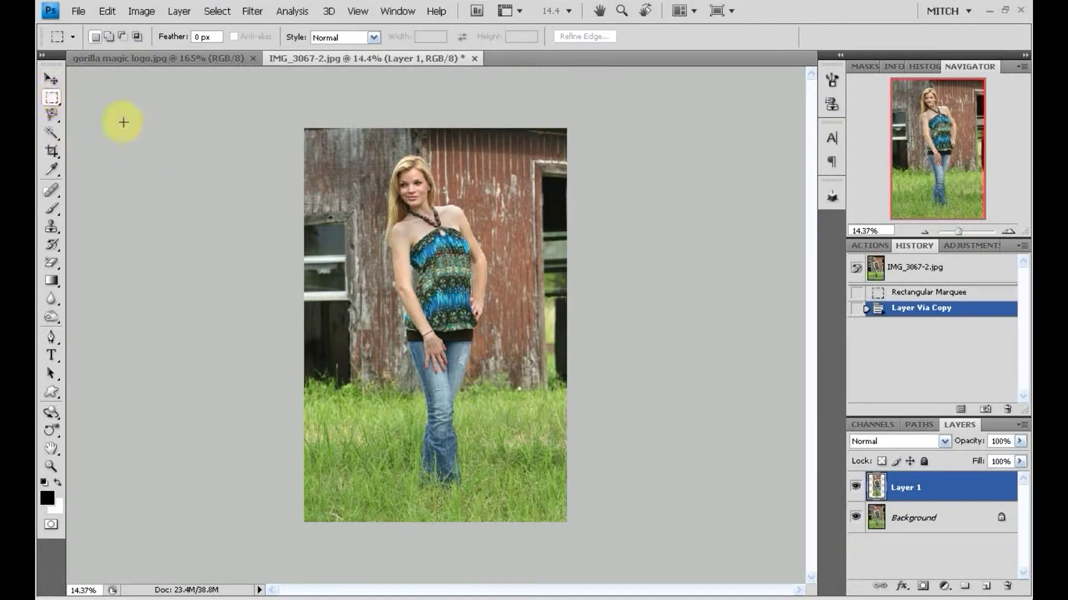
Shift the Layer 1 strip of the woman to the right and select the Background layer
click(49, 83)
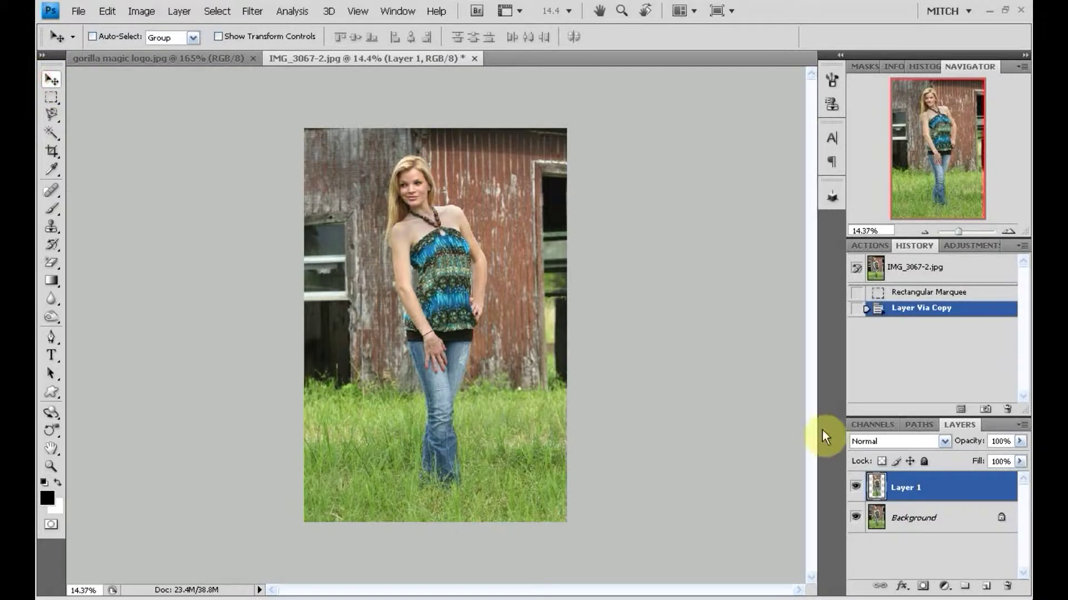
drag(441, 299, 495, 302)
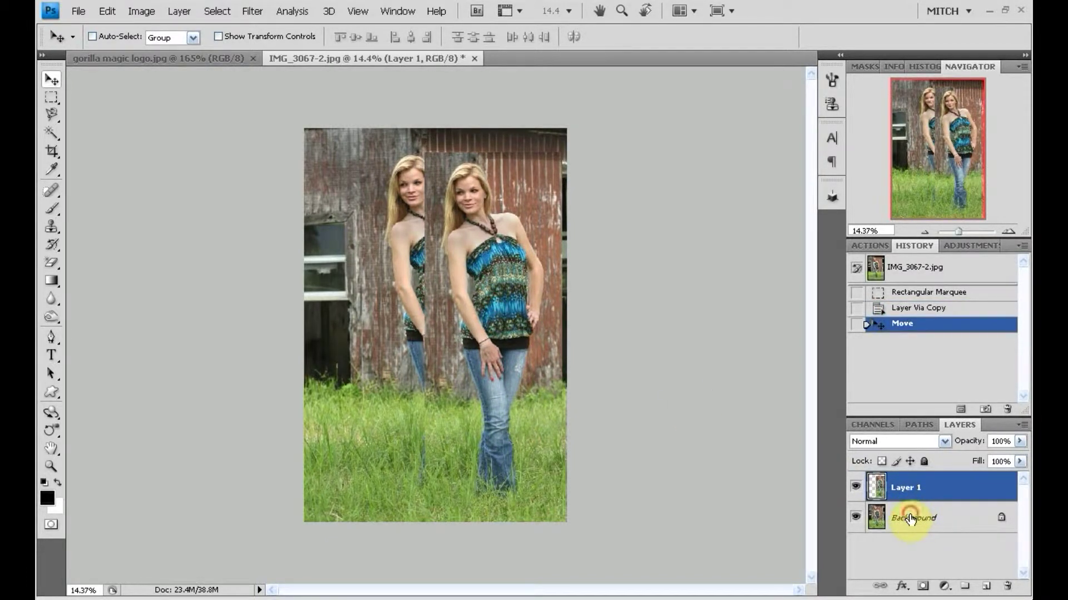
click(910, 518)
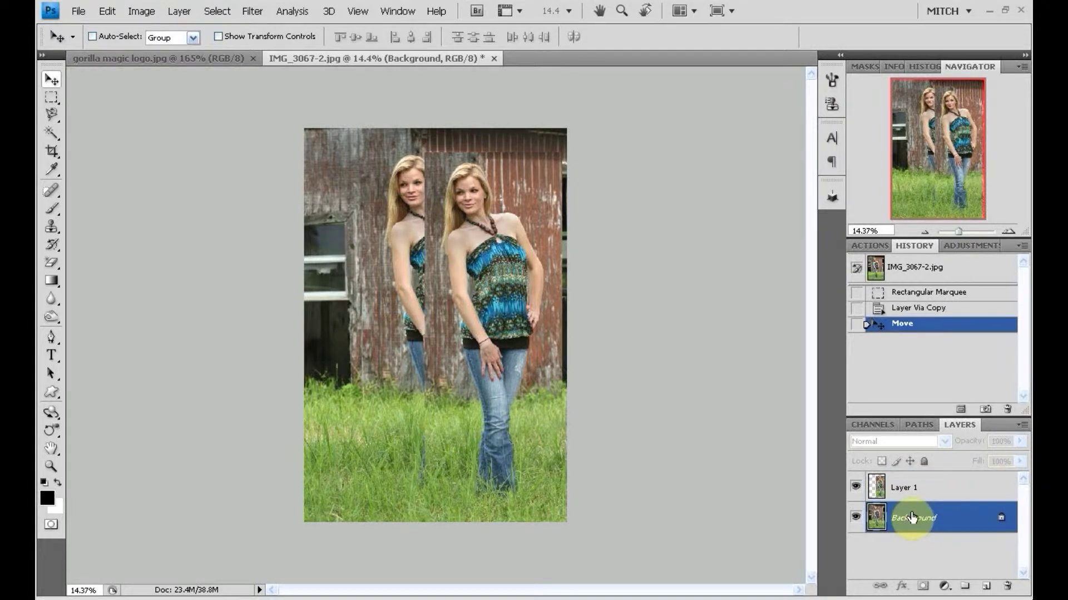
double_click(912, 518)
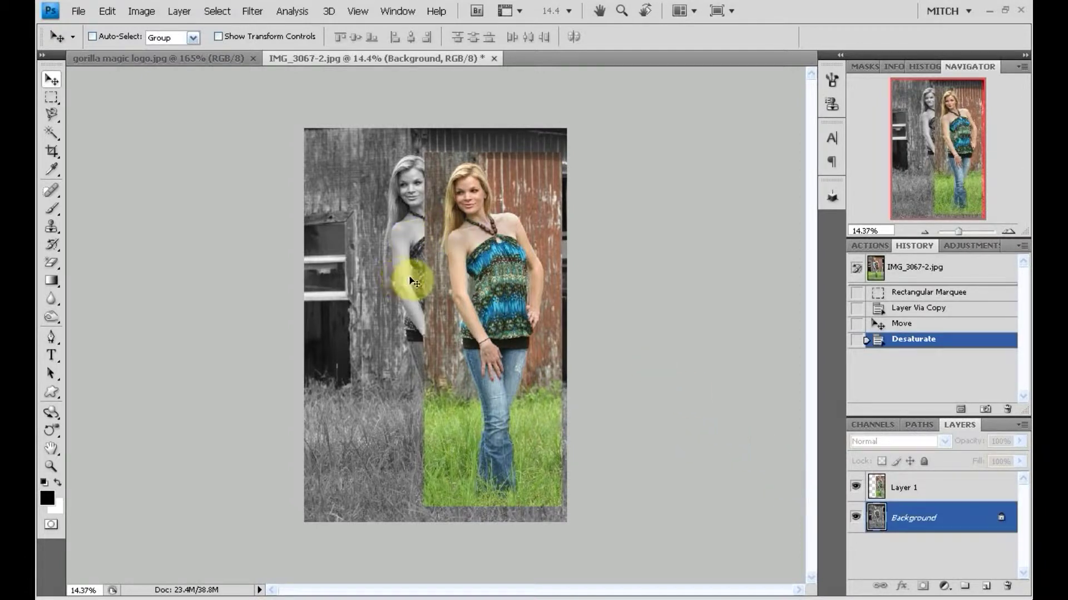
Convert the Background into Layer 0 and enlarge it from the bottom-left corner
double_click(921, 519)
click(659, 190)
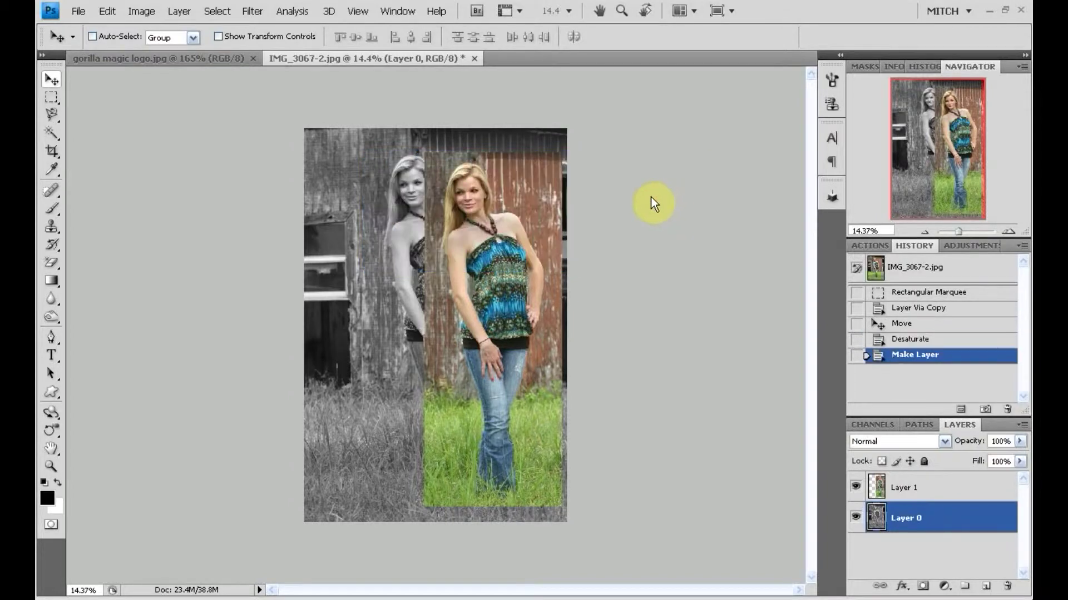
key(ctrl+t)
drag(307, 521, 217, 98)
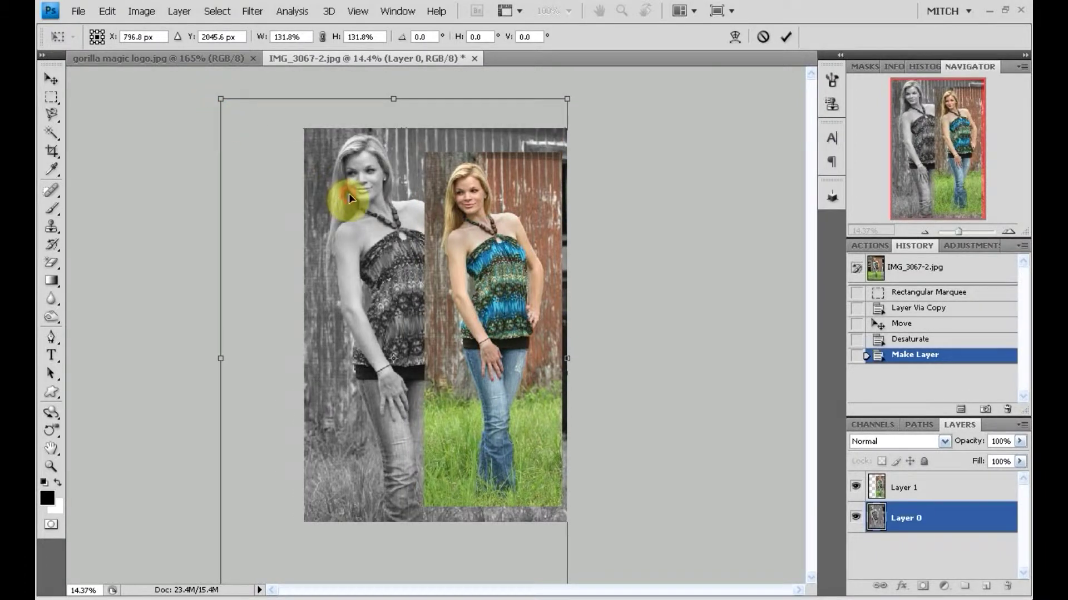
drag(348, 193, 345, 197)
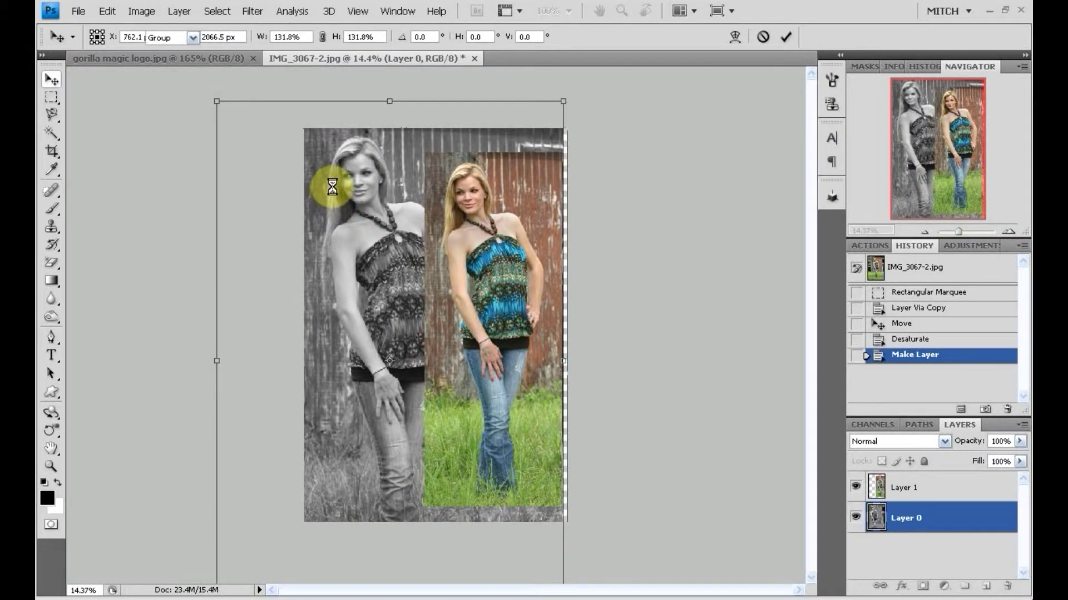
key(Return)
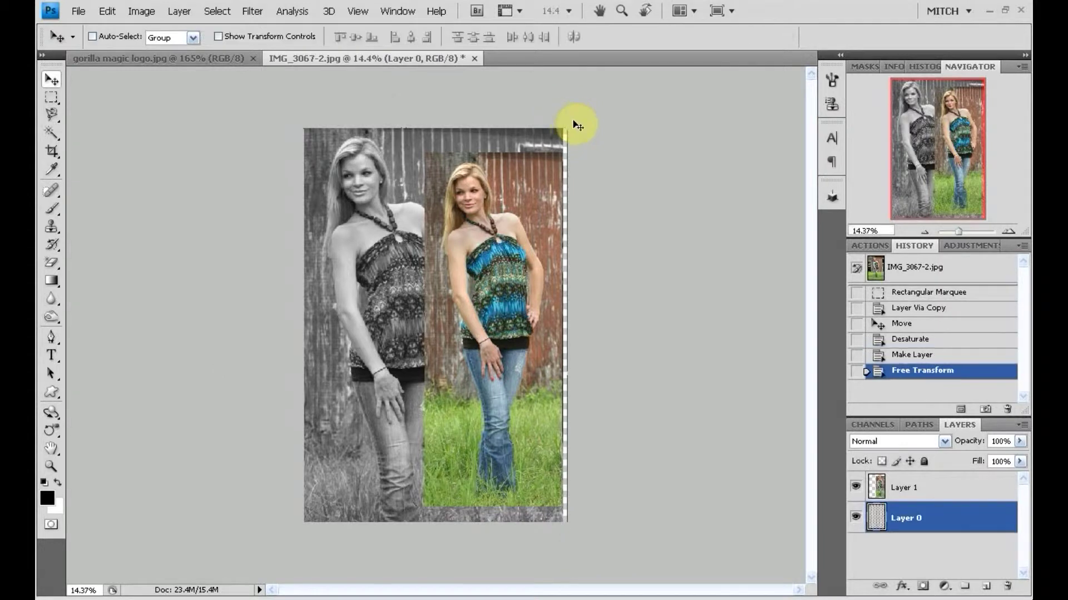
Scale Layer 0 up slightly toward the top right and add a new empty Layer 2
key(ctrl+t)
drag(563, 99, 569, 94)
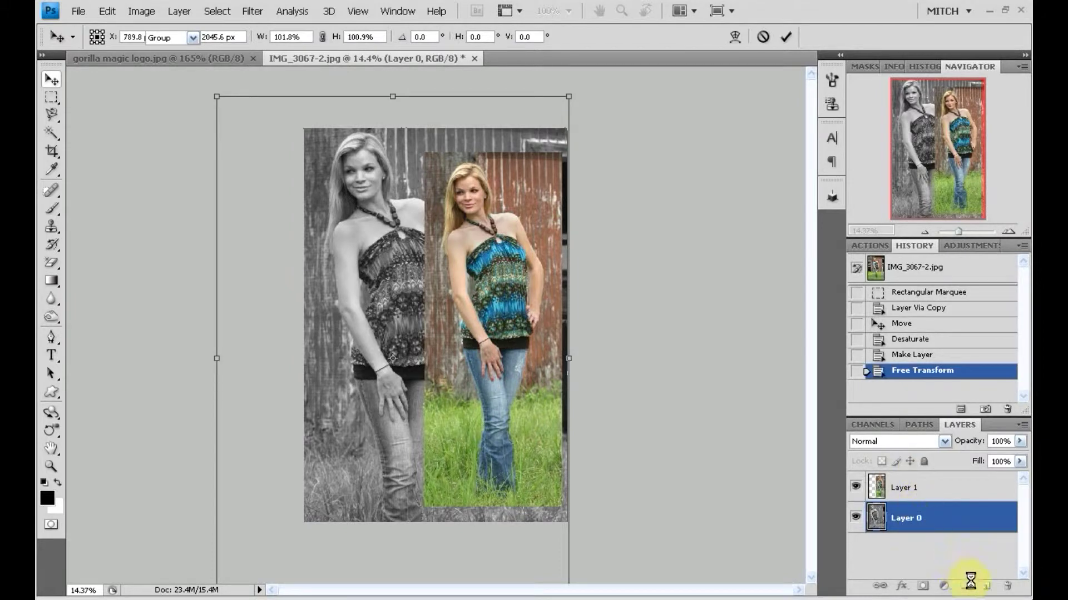
key(Return)
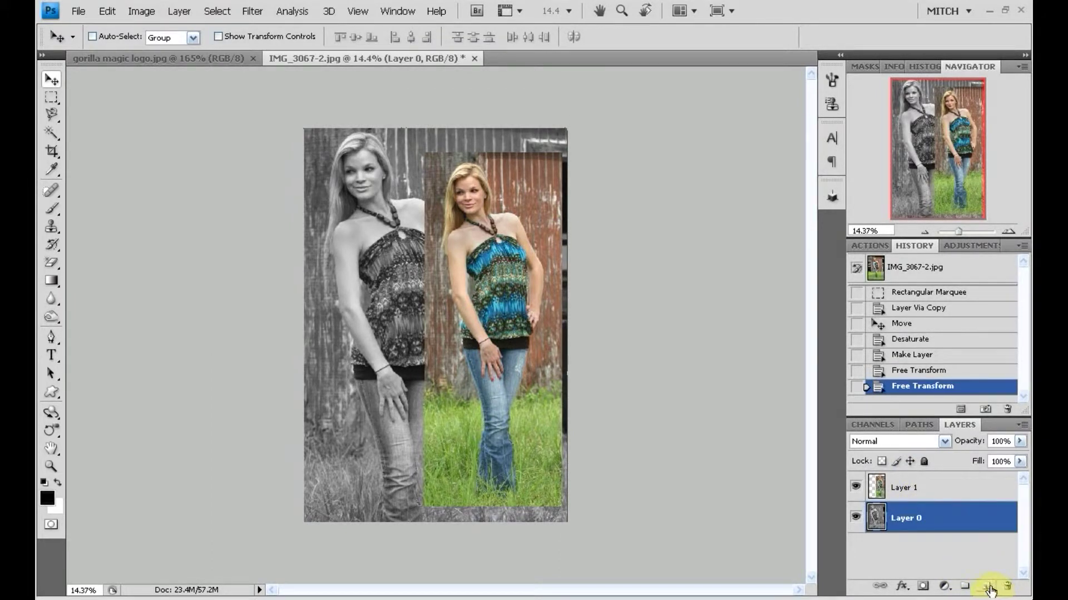
click(988, 586)
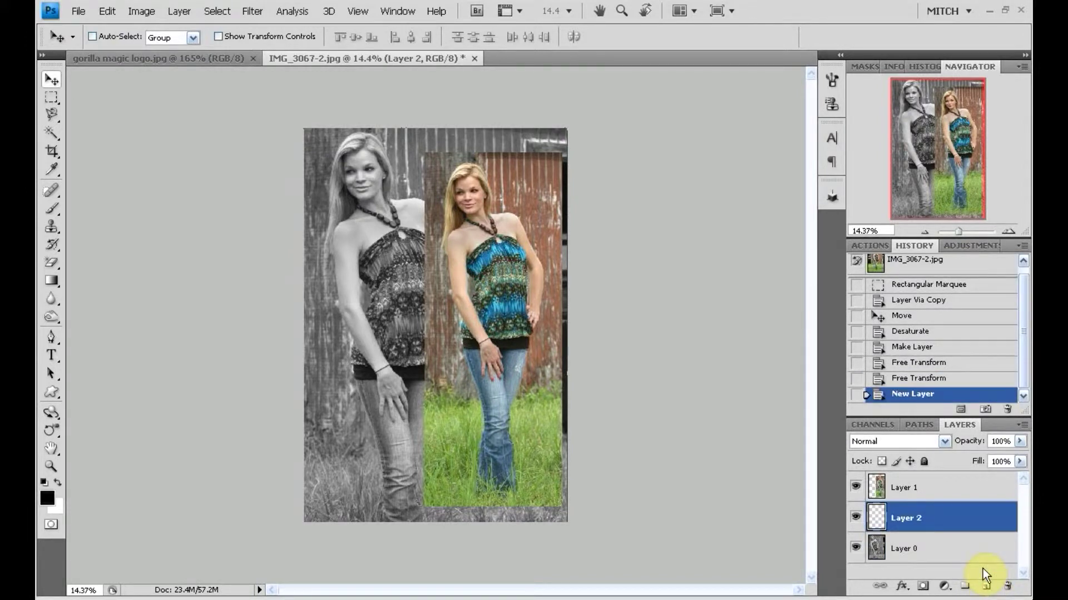
Fill the new Layer 2 with white and move it below Layer 0
key(shift+F5)
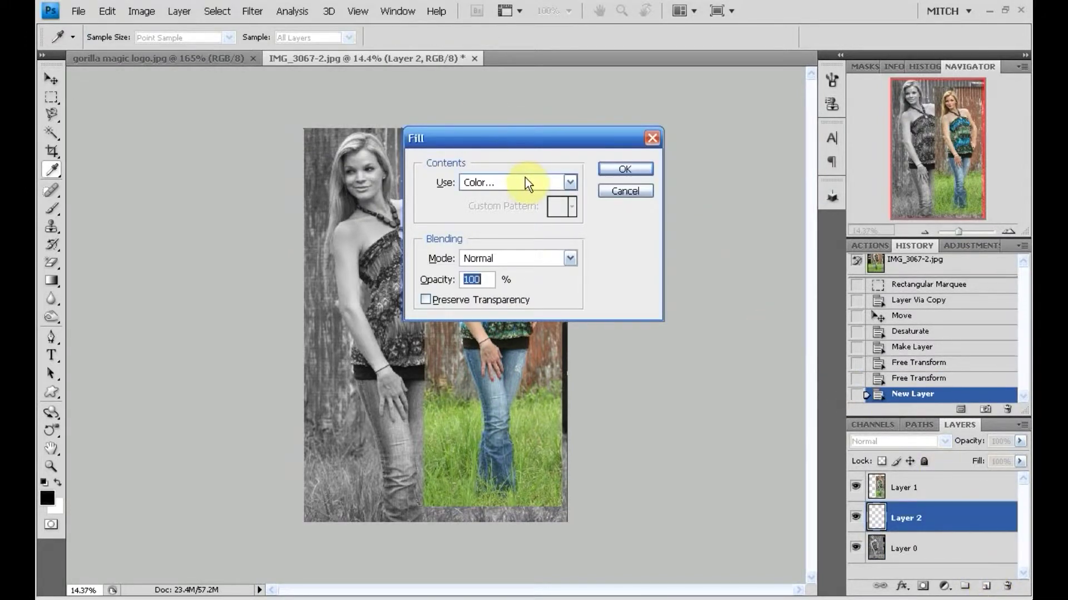
click(525, 182)
click(503, 311)
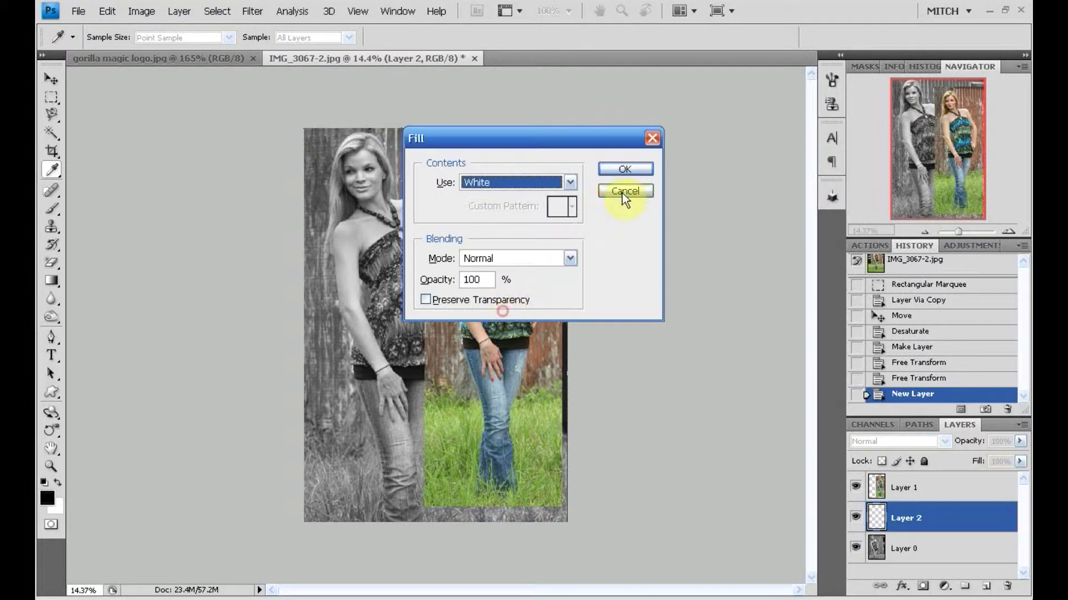
click(625, 169)
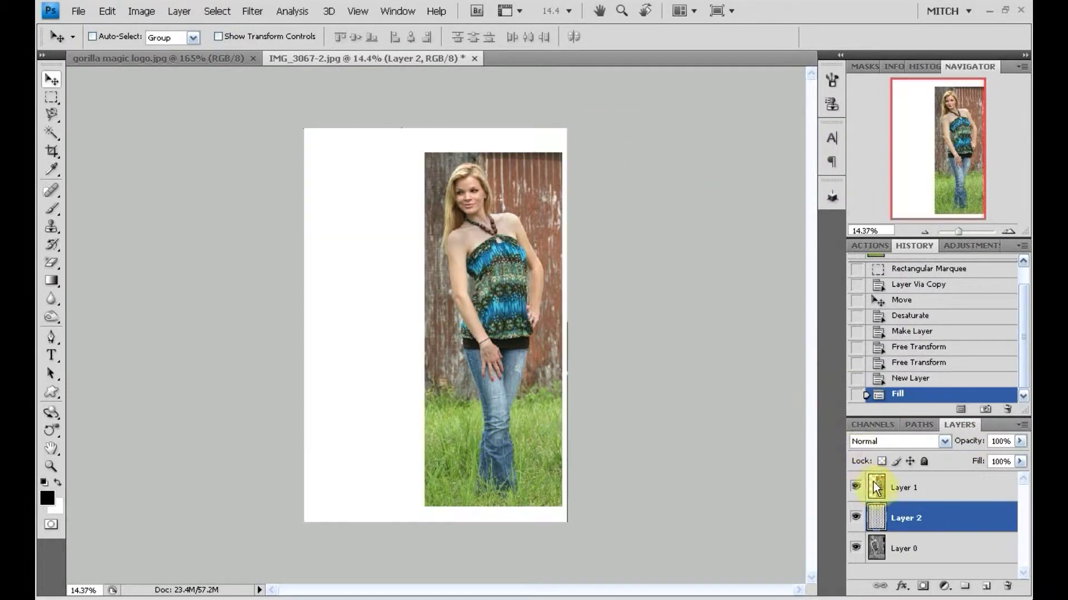
drag(908, 515, 918, 555)
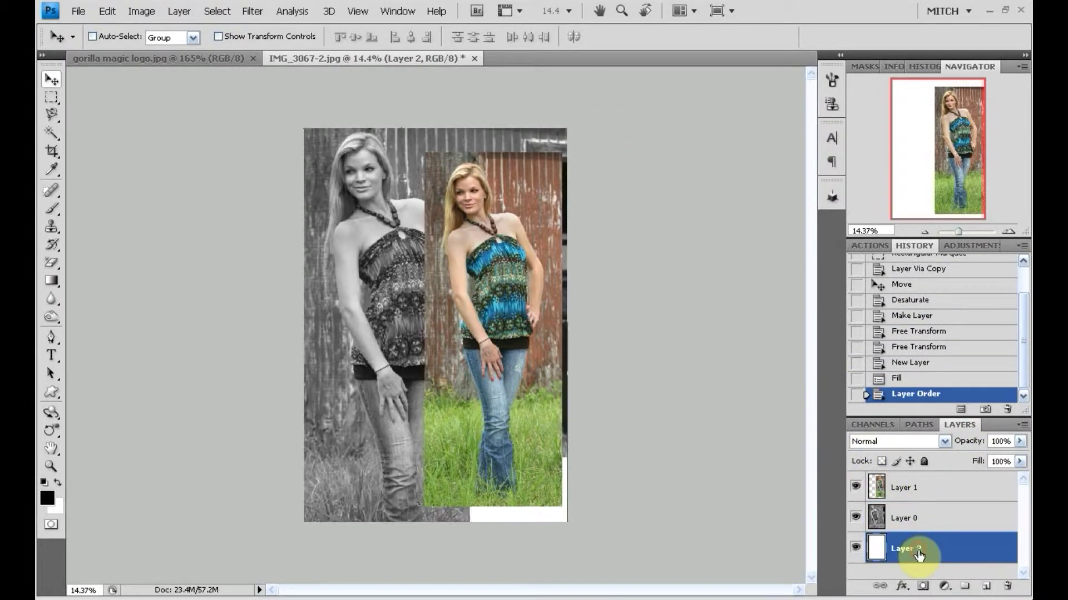
Lower the grayscale Layer 0's opacity to 55%, leaving Layer 1 selected
click(915, 521)
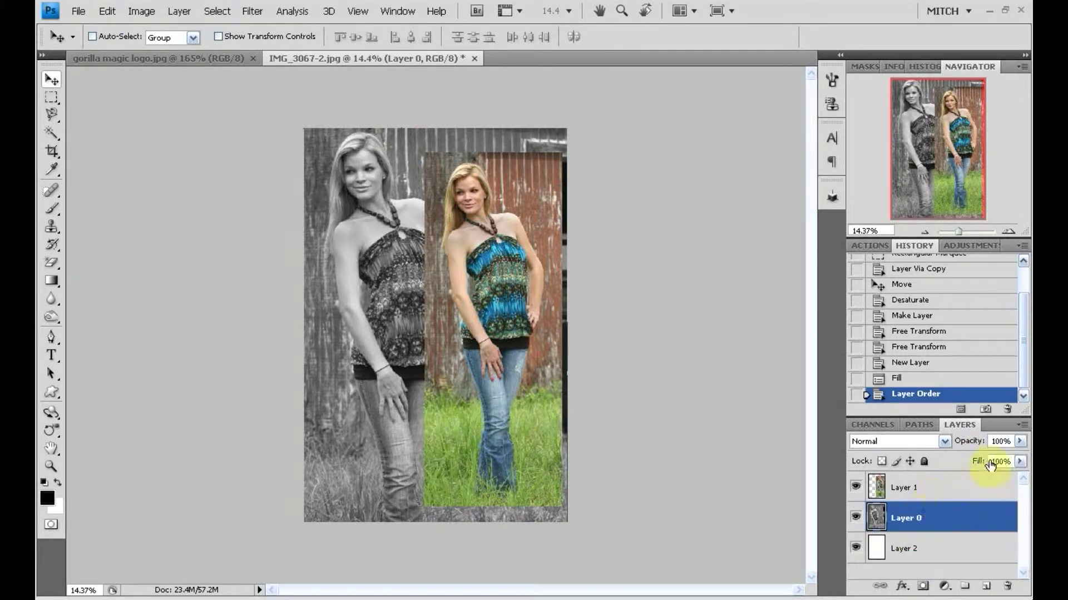
drag(981, 443, 944, 443)
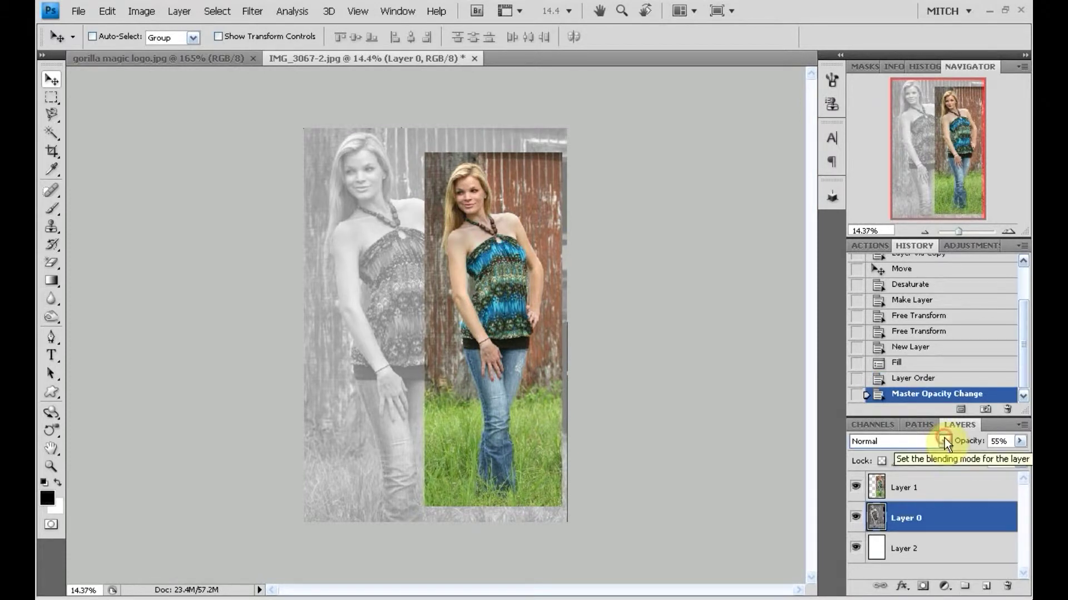
click(907, 488)
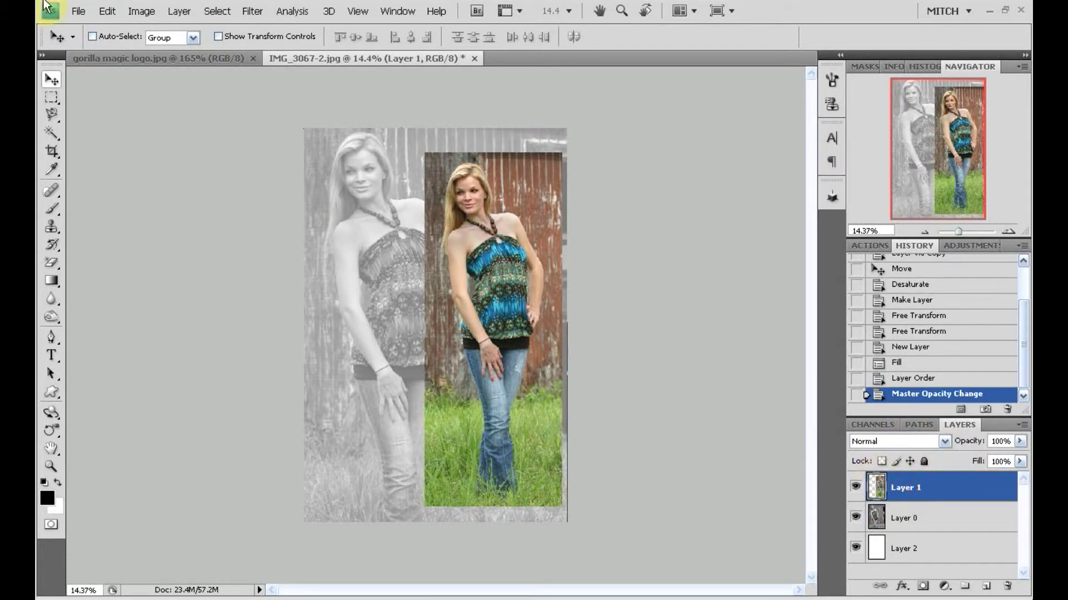
Flip the colour Layer 1 horizontally via Edit > Transform and nudge it slightly left
click(79, 12)
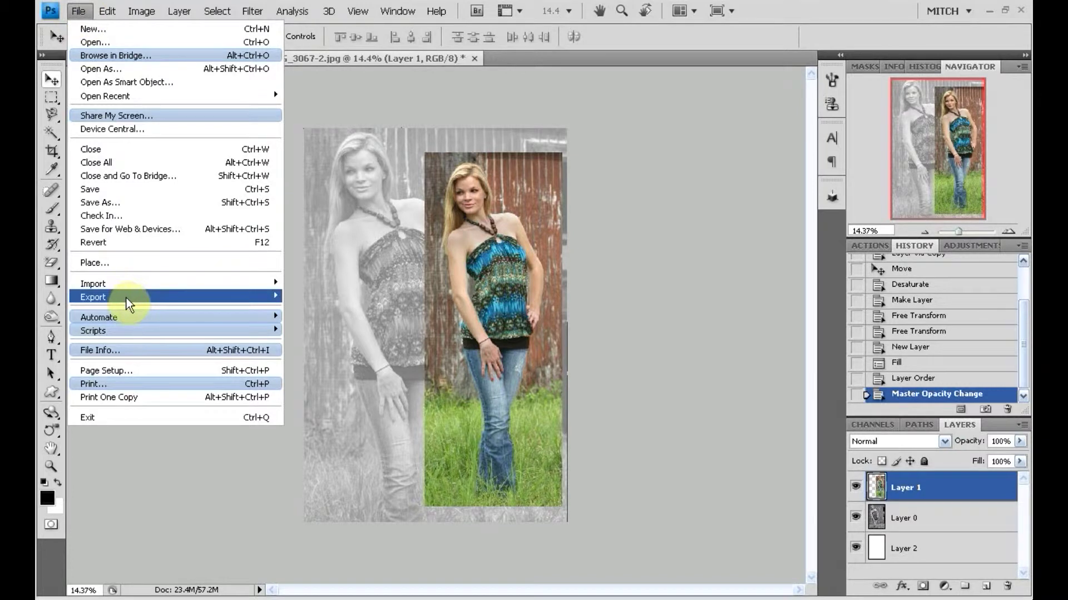
mouse_move(108, 12)
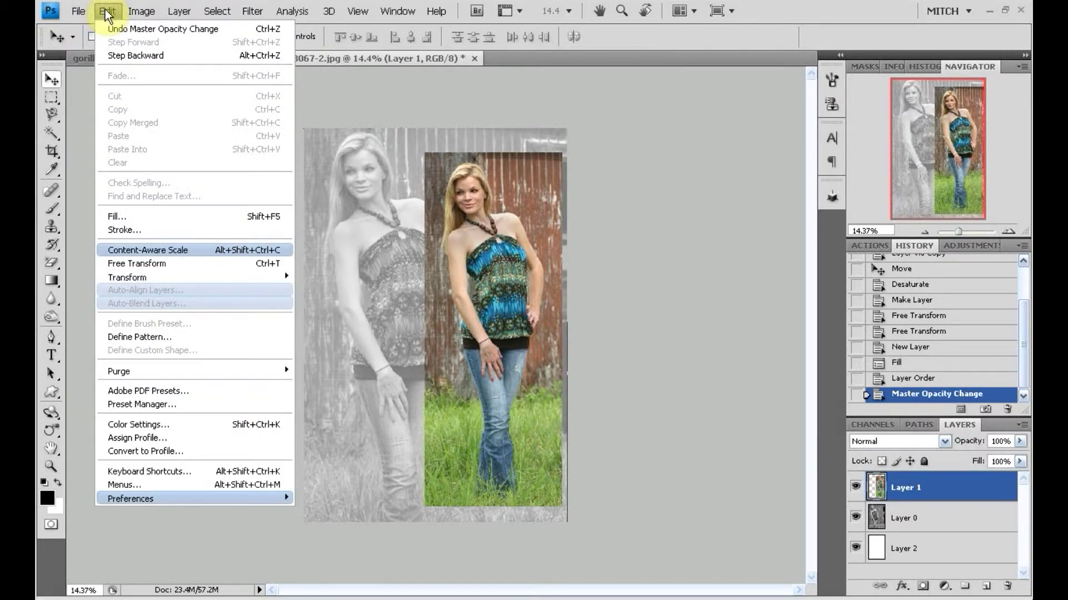
mouse_move(145, 277)
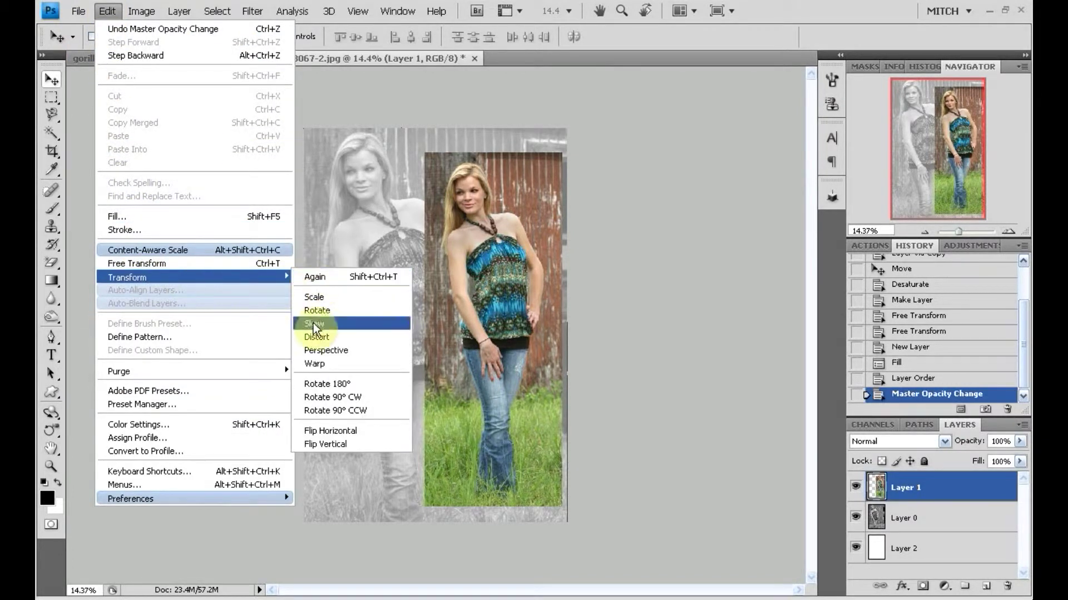
click(312, 430)
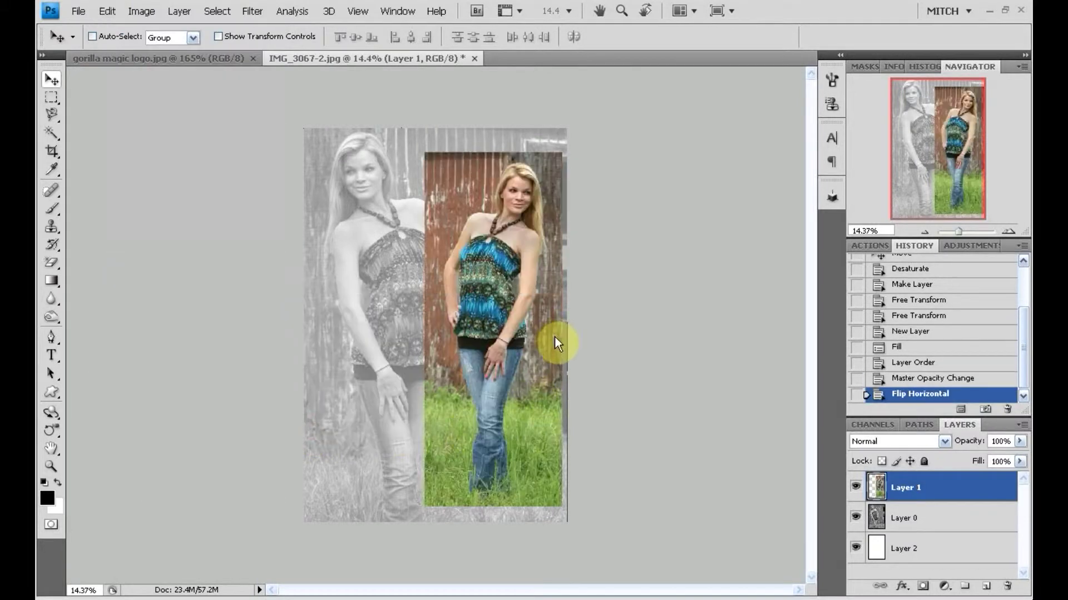
drag(522, 309, 515, 309)
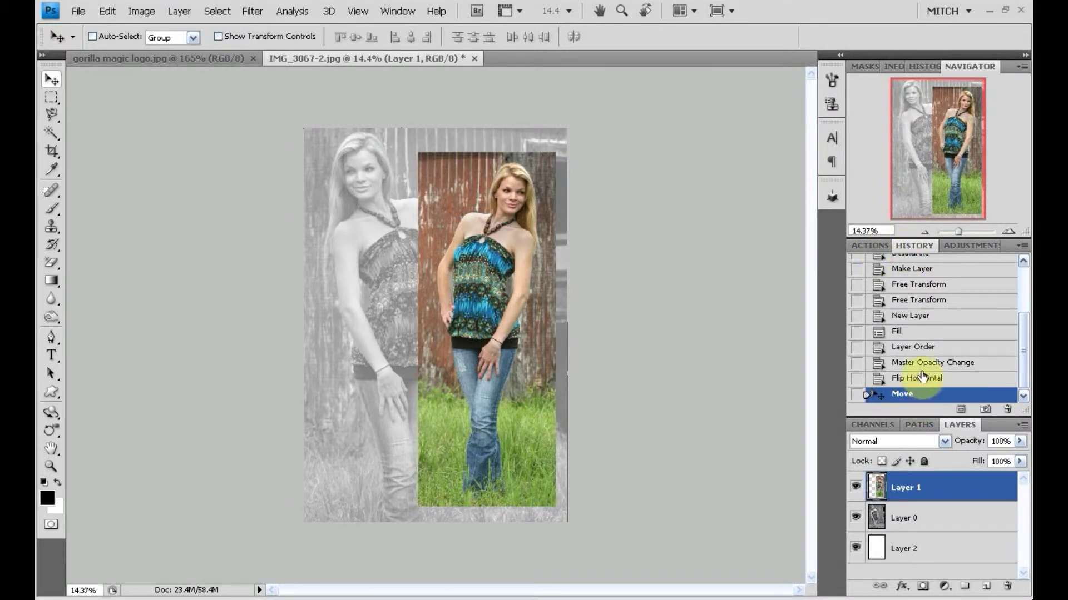
Revert to the original IMG_3067-2.jpg snapshot in History and choose the Single Column Marquee tool
click(869, 247)
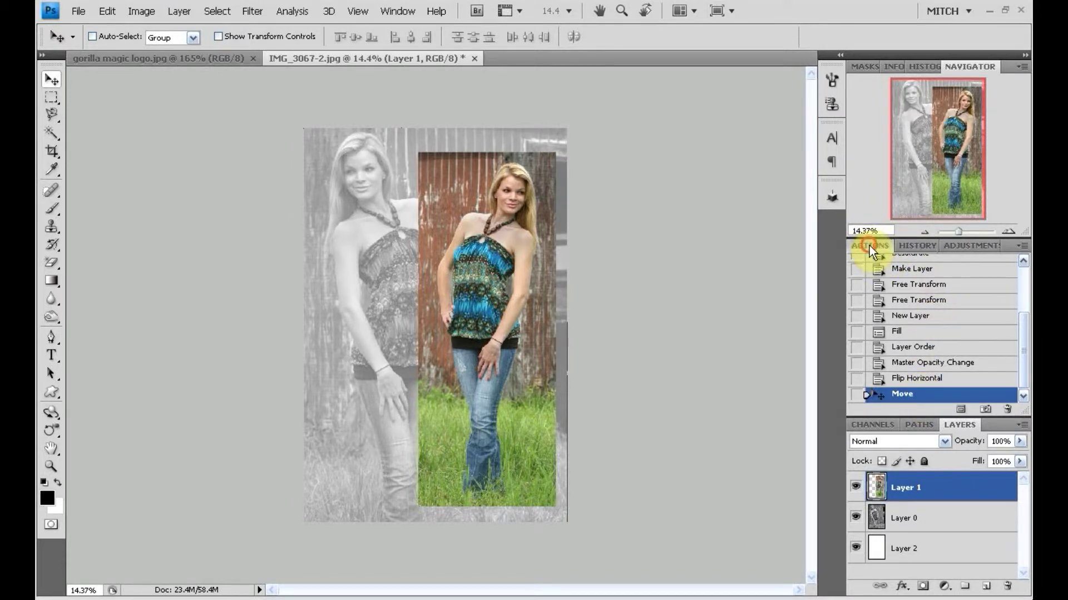
click(915, 245)
scroll(924, 278, up, 5)
click(925, 274)
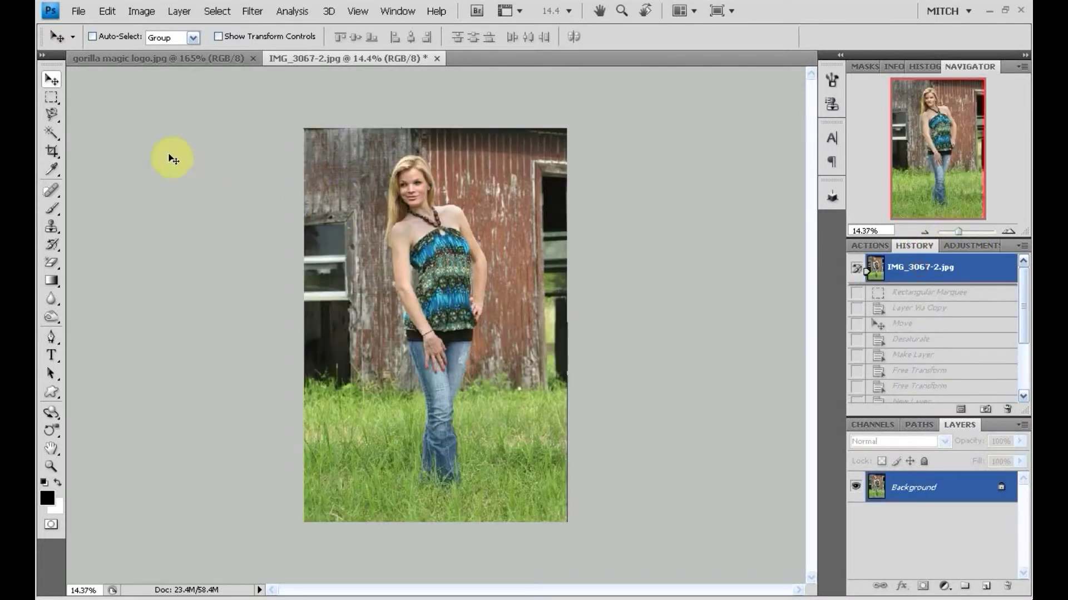
click(51, 98)
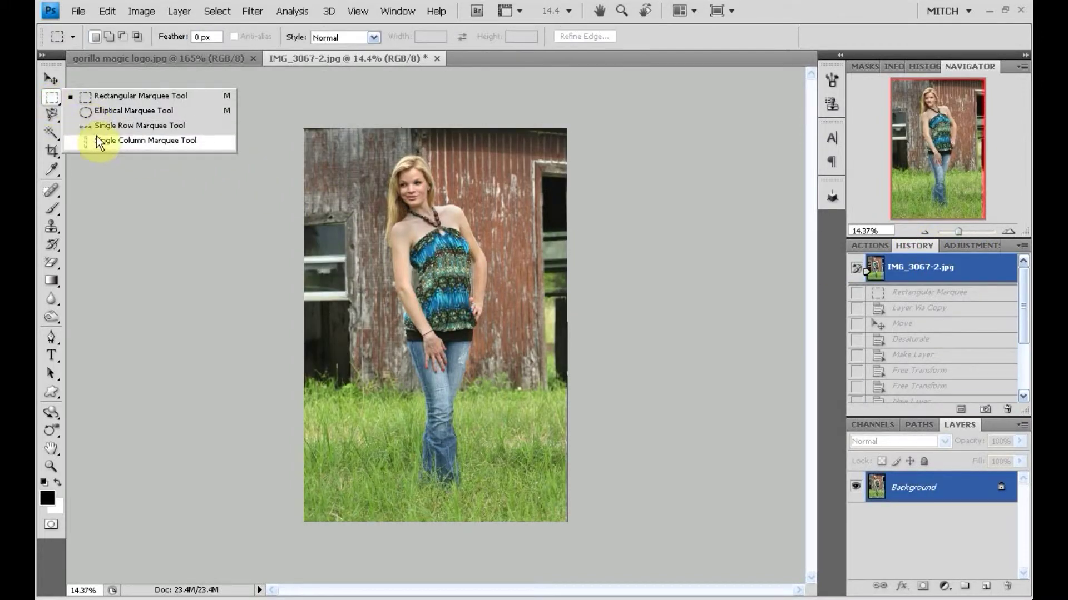
click(98, 141)
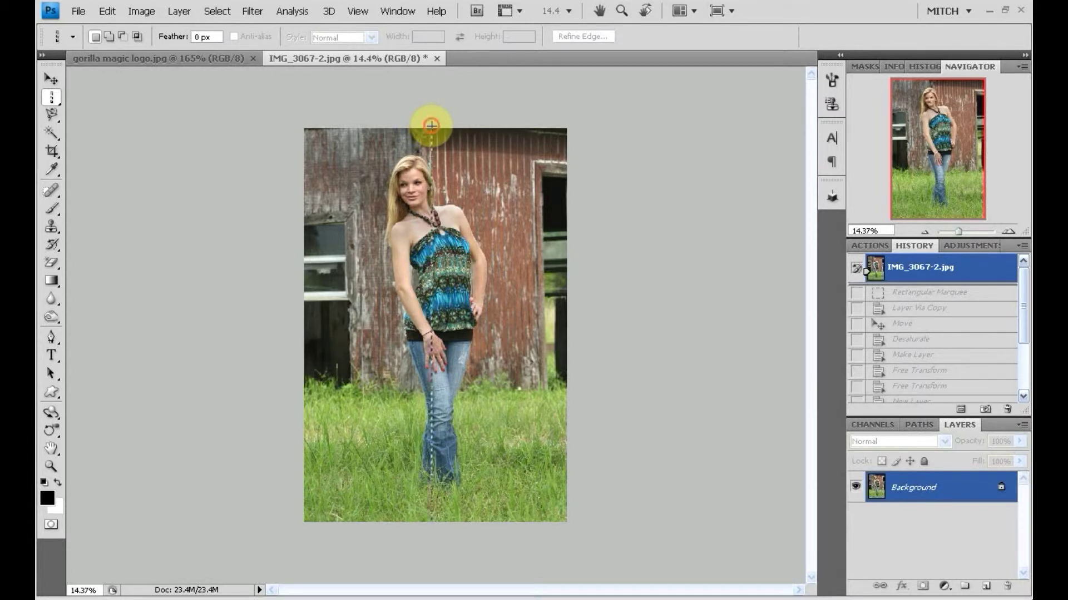
Copy a one-pixel column through the woman to its own layer and stretch it to both canvas edges
click(431, 125)
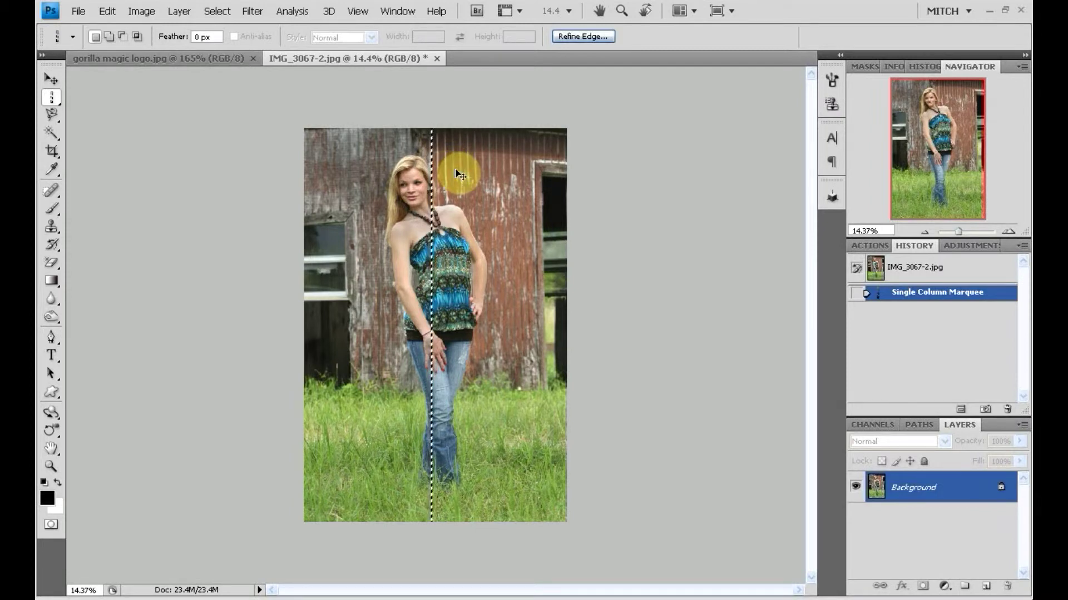
key(ctrl+j)
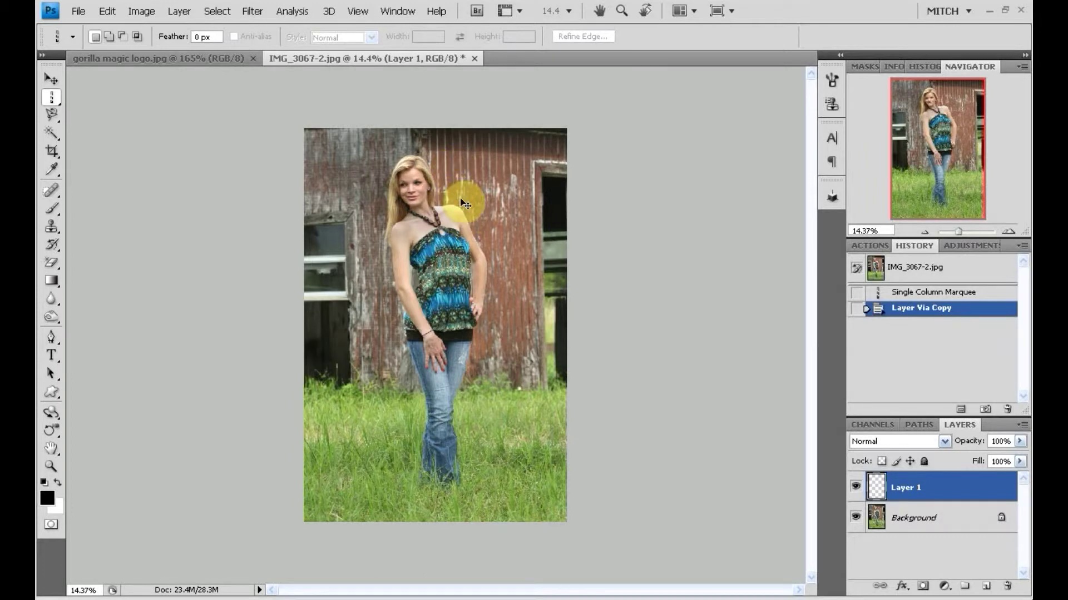
key(ctrl+t)
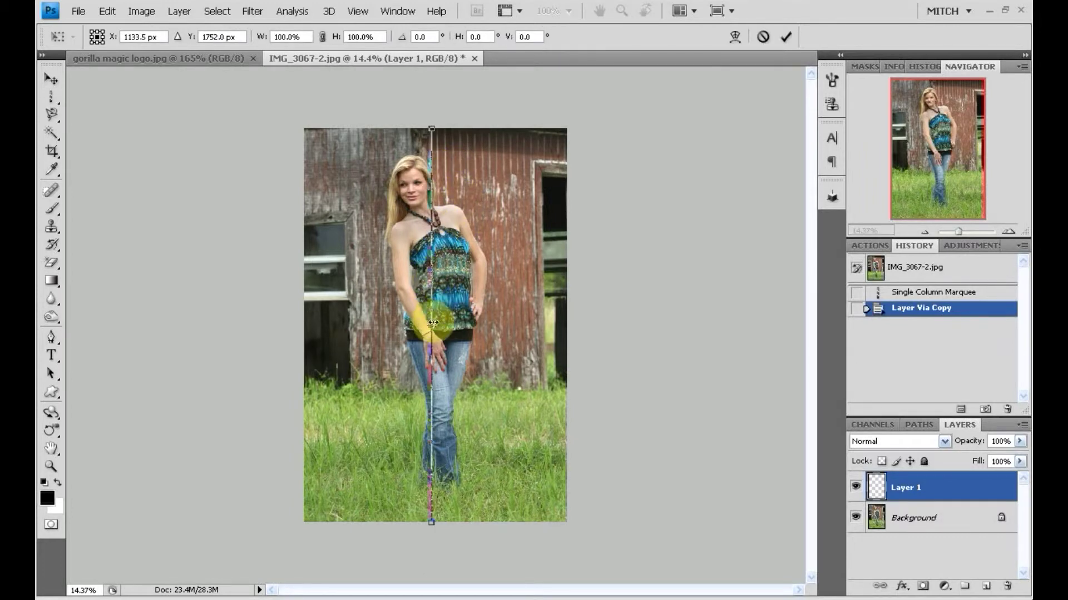
drag(433, 327, 572, 326)
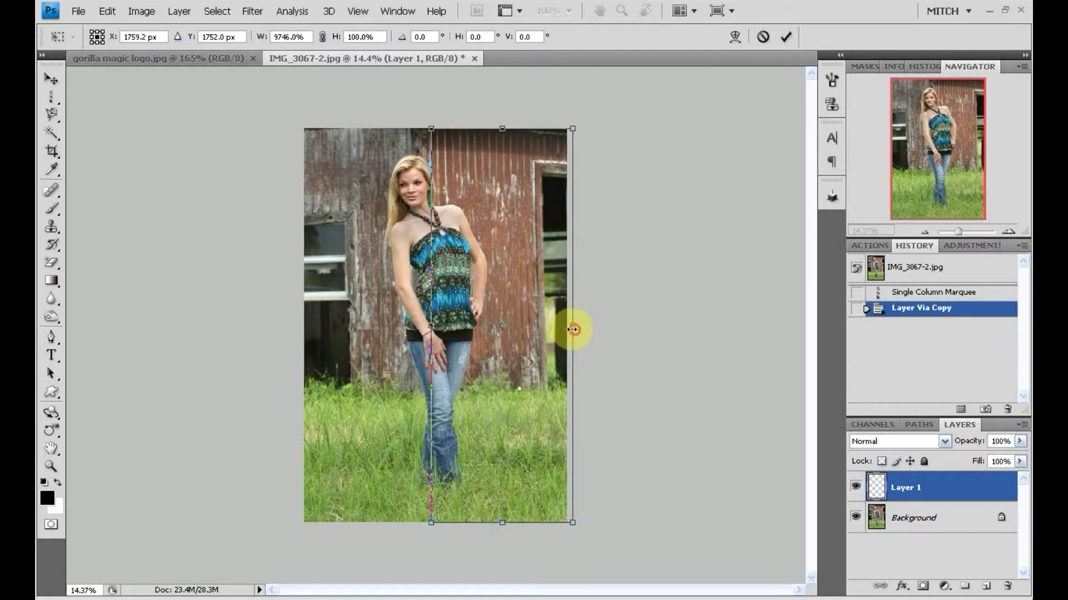
drag(362, 323, 281, 323)
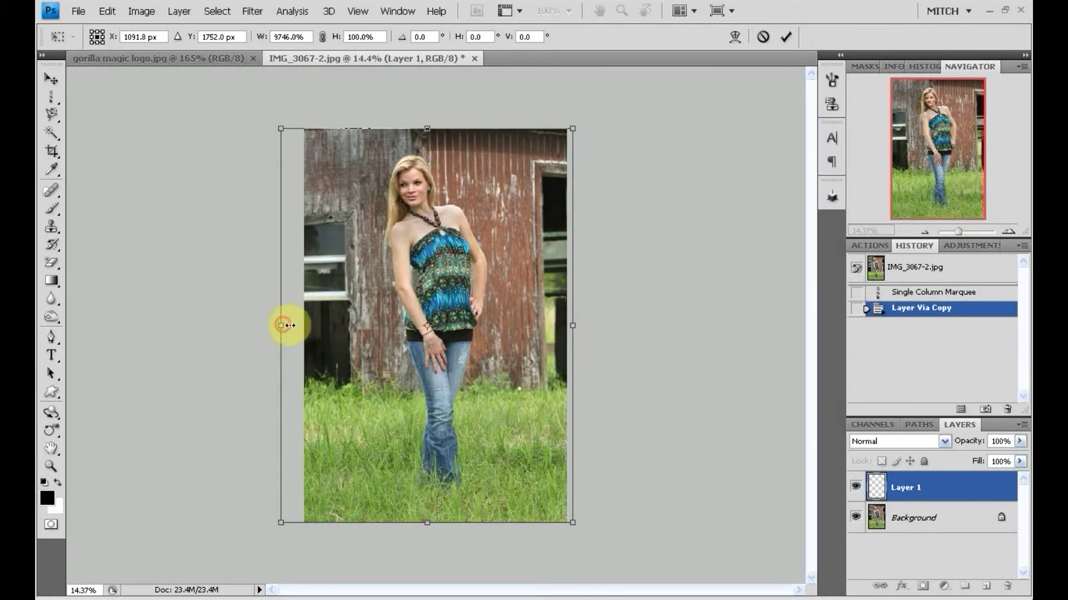
key(Return)
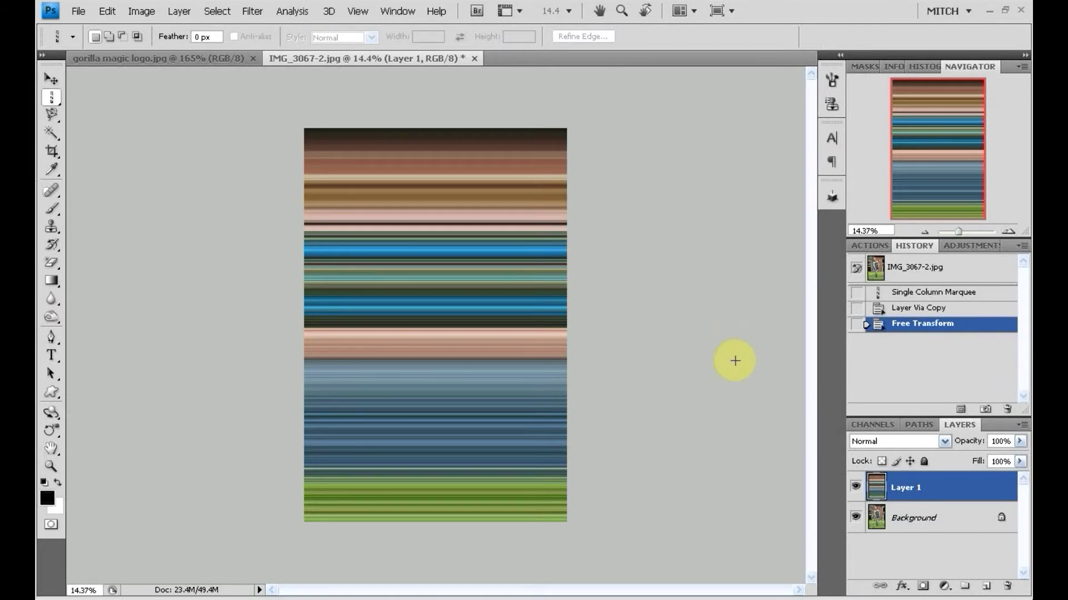
Convert the Background into Layer 0 and move the streak layer below it
double_click(914, 519)
click(664, 190)
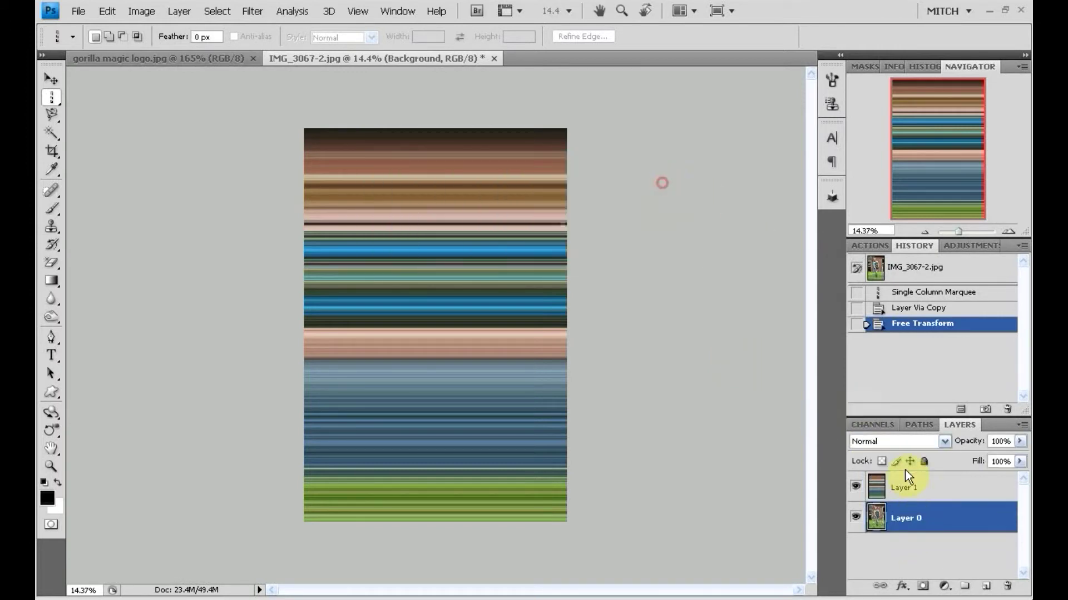
drag(907, 485, 917, 550)
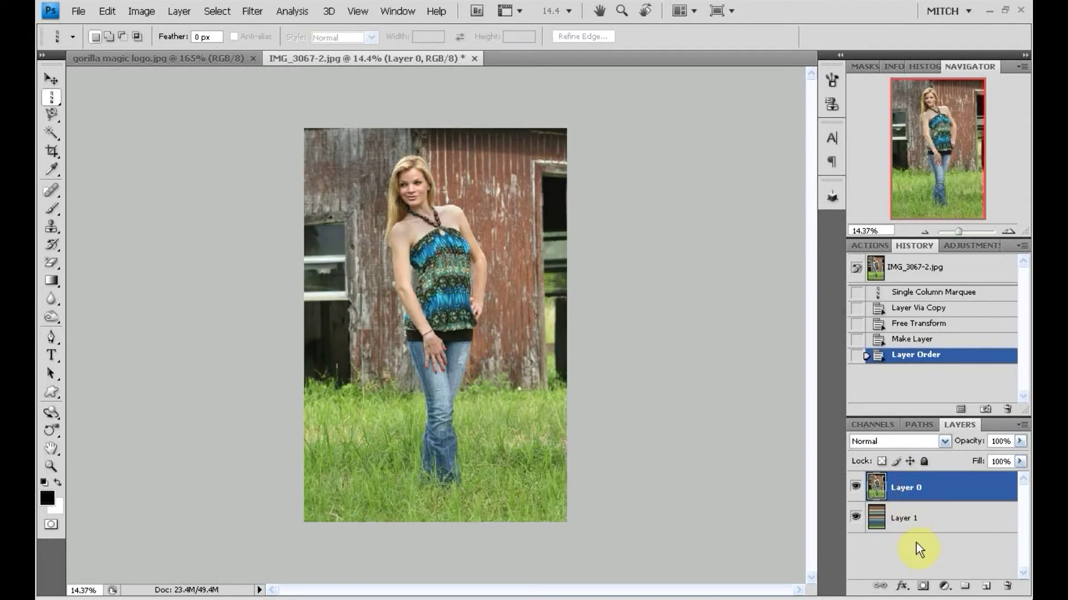
Add a layer mask to the photo and brush it away around the woman to reveal the streaks
click(924, 585)
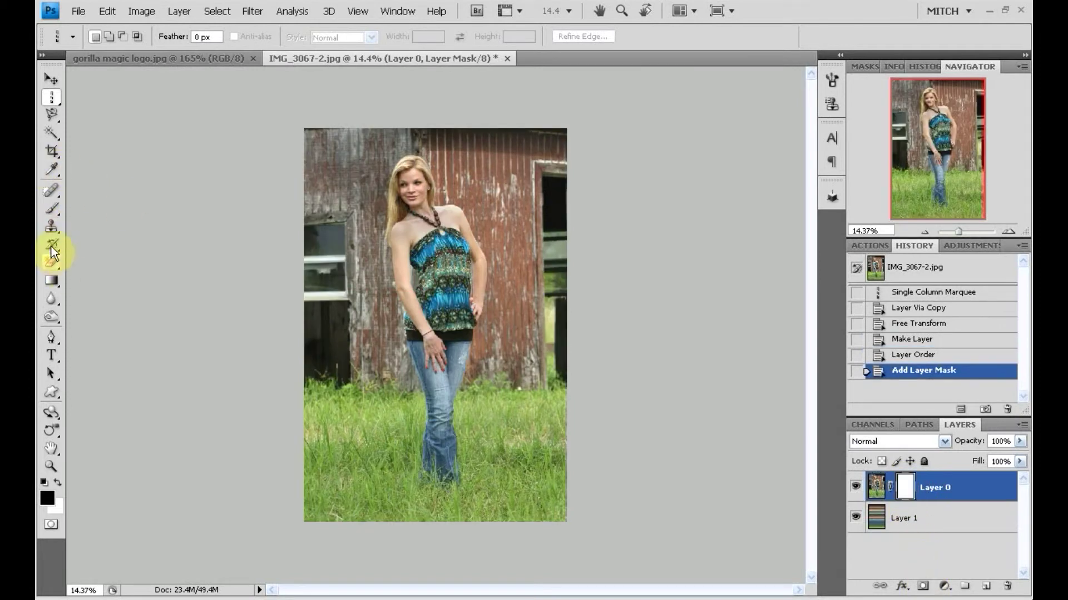
click(54, 210)
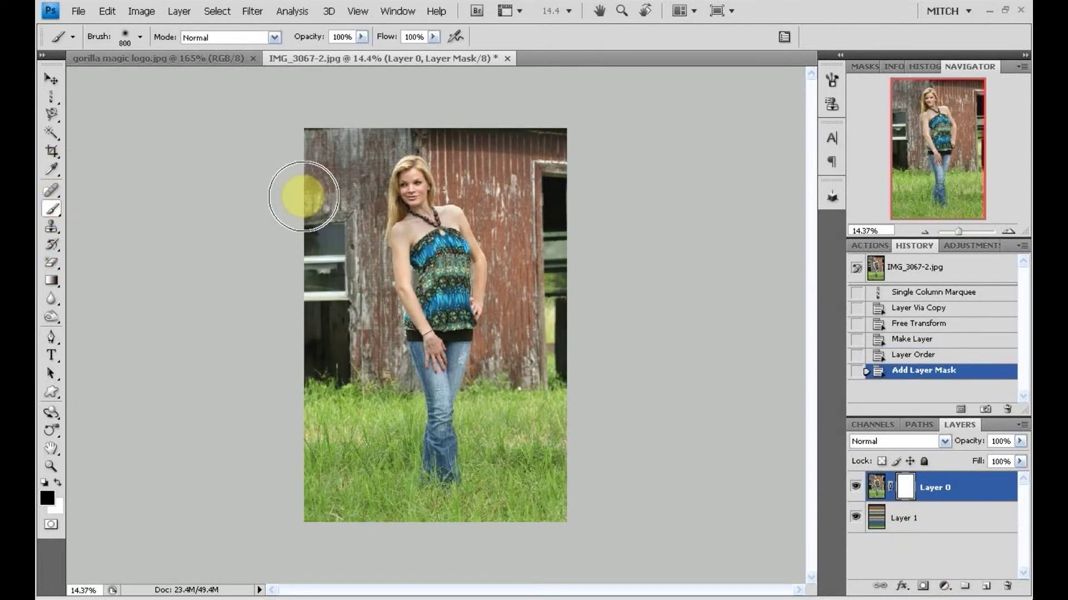
mouse_move(340, 131)
mouse_down()
mouse_move(310, 310)
mouse_move(332, 510)
mouse_move(512, 508)
mouse_move(548, 376)
mouse_move(543, 167)
mouse_move(437, 96)
mouse_move(525, 210)
mouse_move(519, 465)
mouse_move(353, 500)
mouse_move(330, 369)
mouse_move(382, 528)
mouse_move(405, 539)
mouse_up()
drag(423, 100, 448, 100)
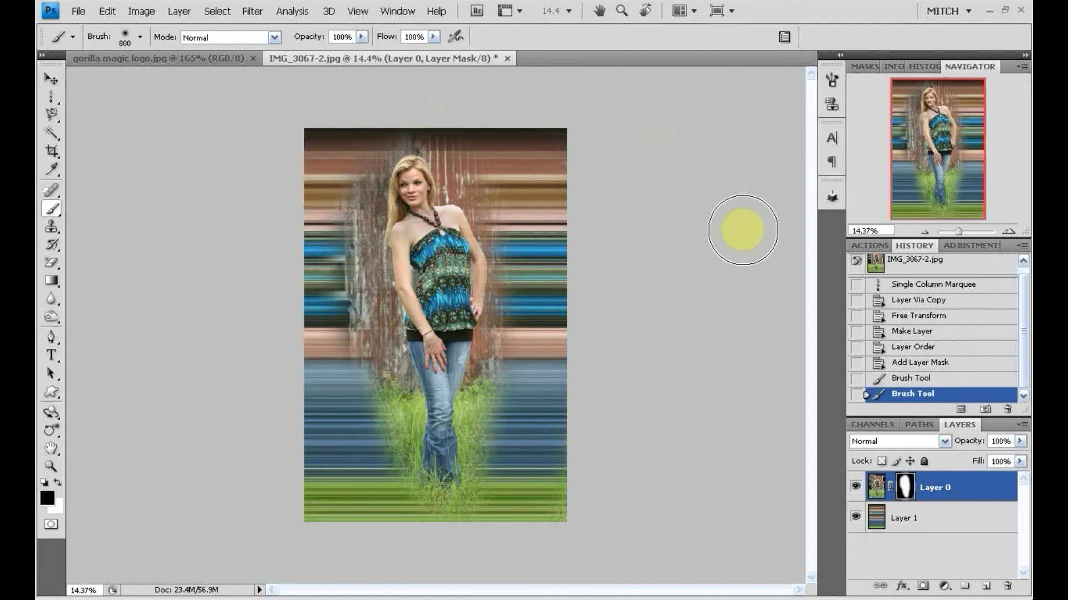